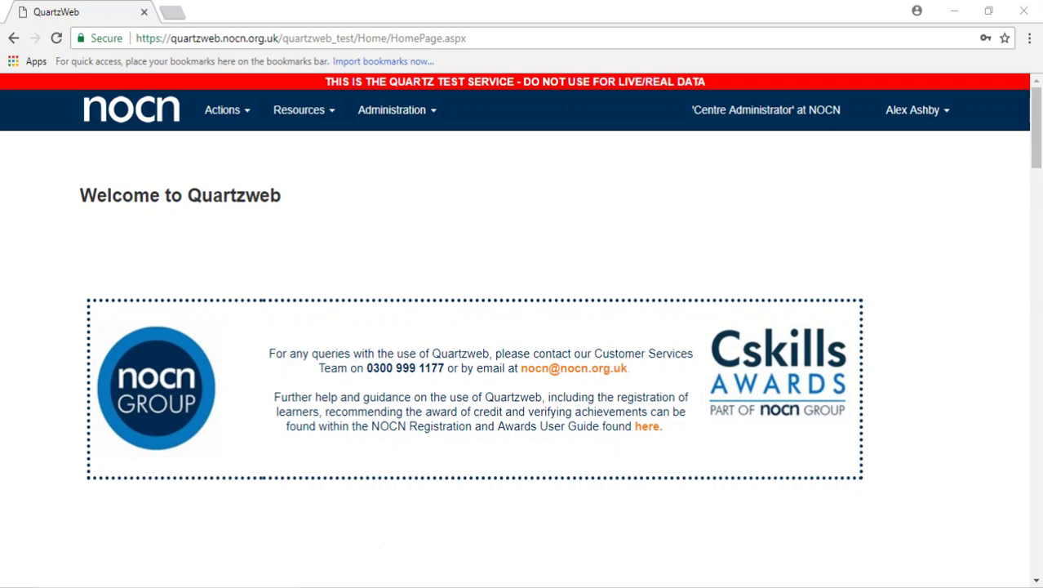
# Step: Switch the active role to 'Centre Administrator' at TEST-The Corps
pyautogui.click(746, 113)
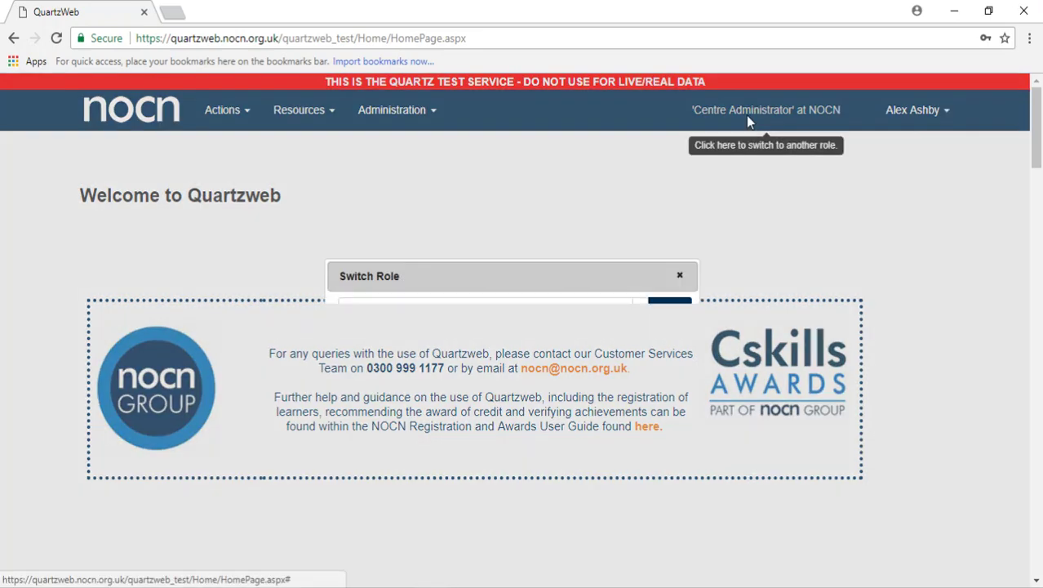
pyautogui.click(640, 311)
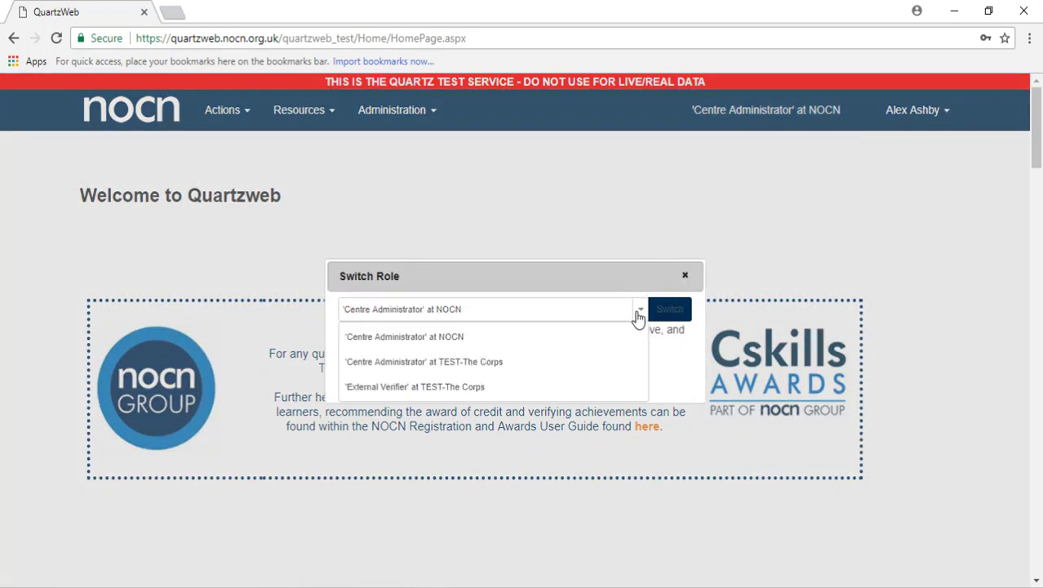
pyautogui.click(468, 363)
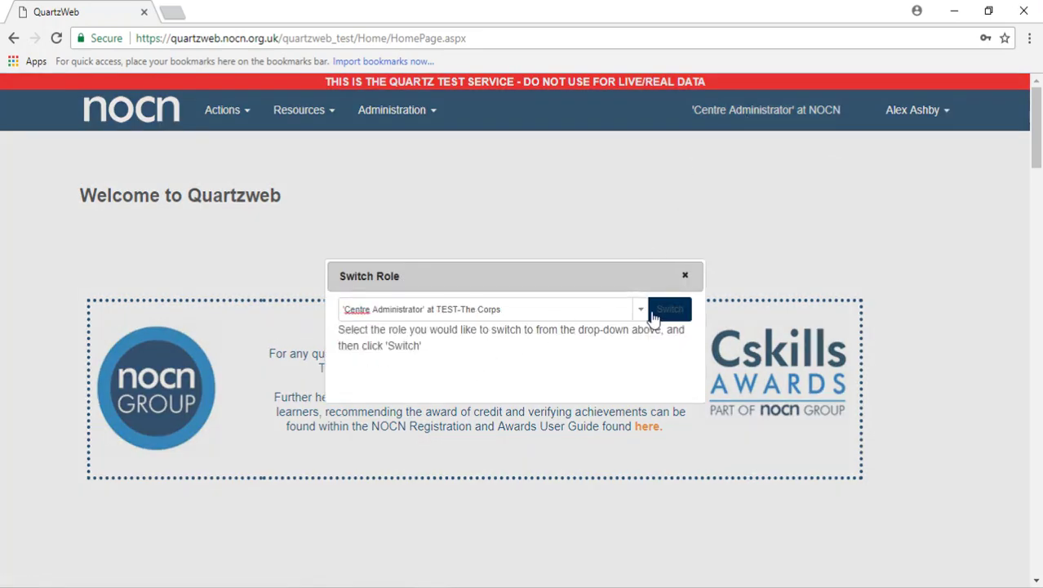
pyautogui.click(669, 314)
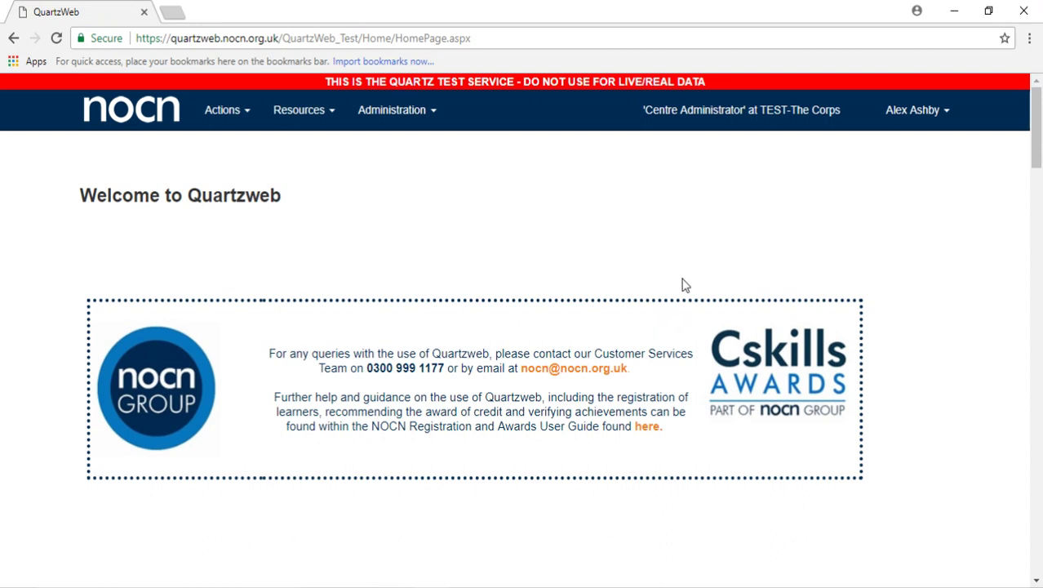
# Step: Open the centre's own runs for review and look through the list of current runs
pyautogui.click(247, 119)
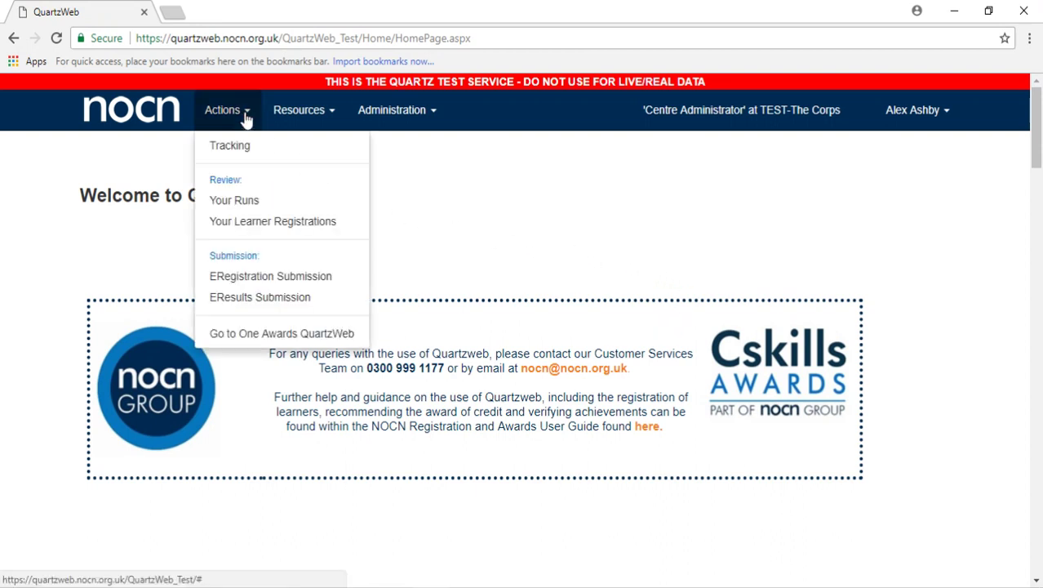
pyautogui.click(250, 203)
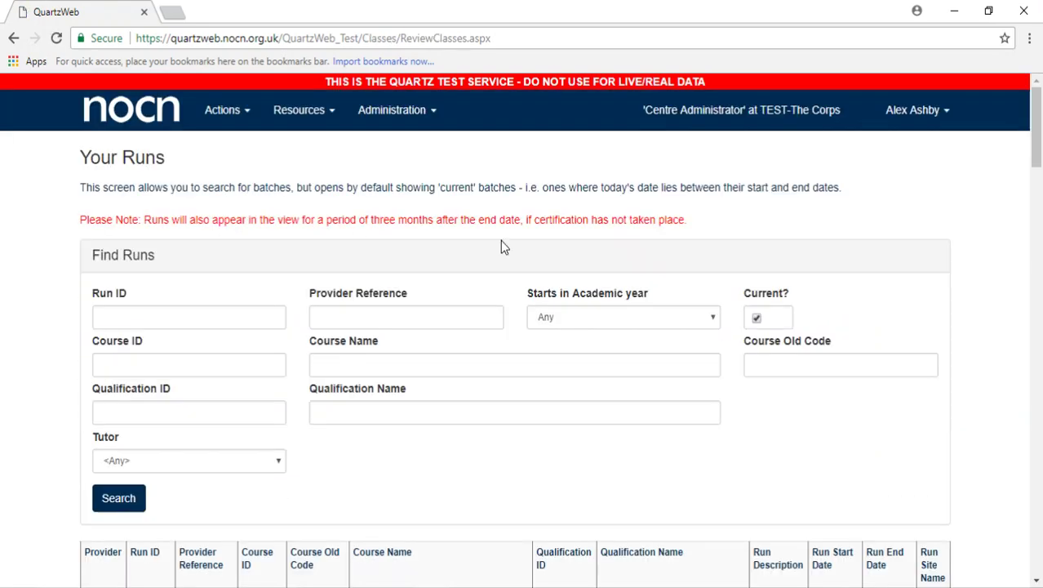
pyautogui.scroll(-3, 994, 233)
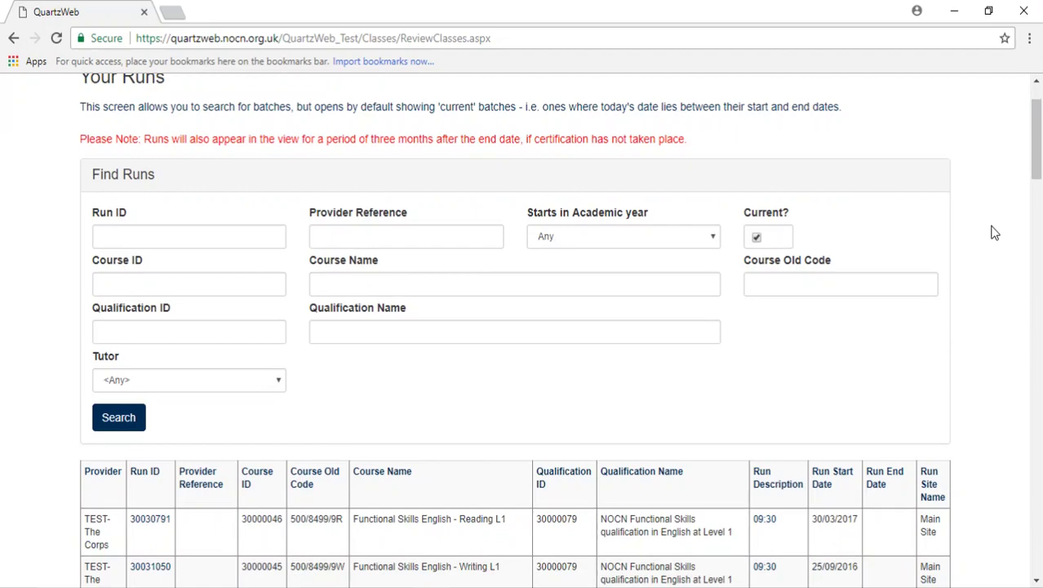
pyautogui.scroll(-3, 993, 235)
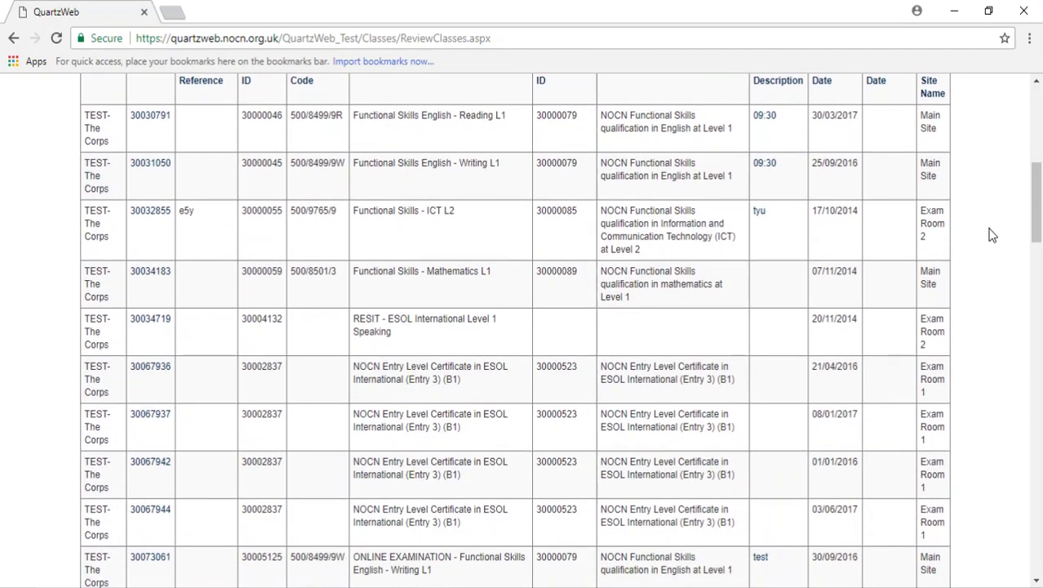
pyautogui.scroll(2, 992, 235)
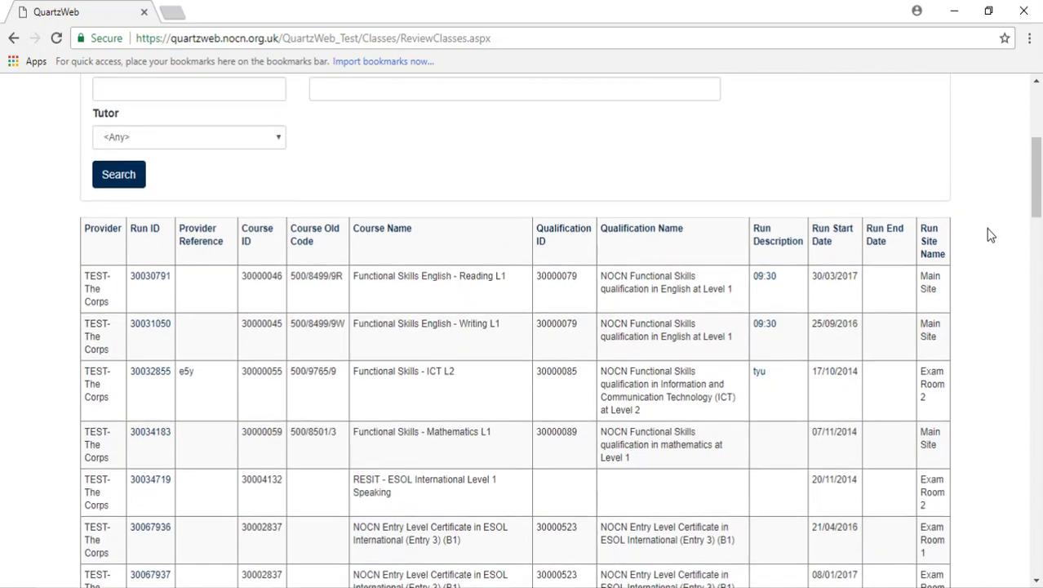
pyautogui.scroll(4, 991, 236)
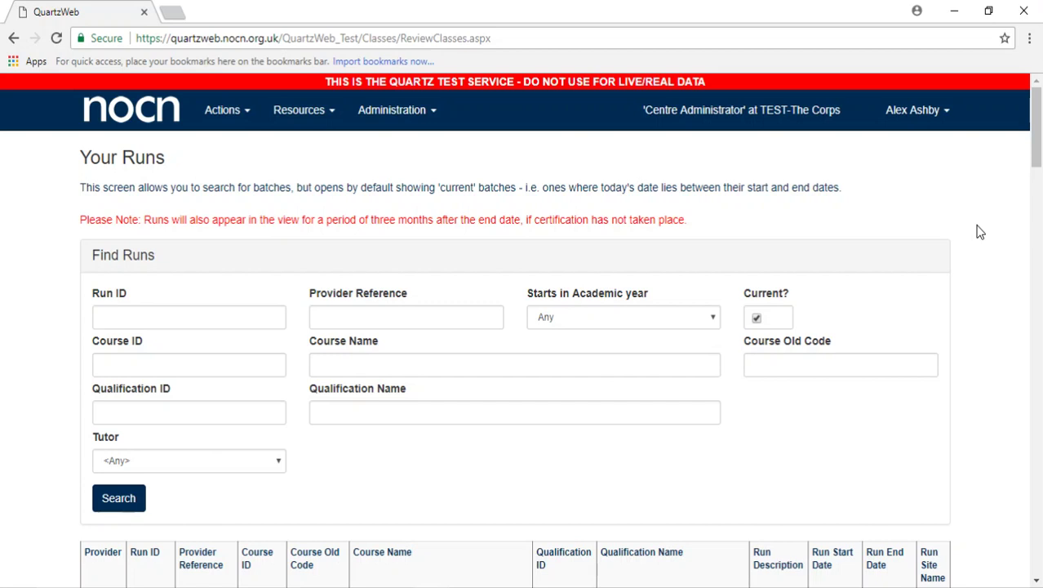
# Step: Search the current runs by the provider reference "der"
pyautogui.click(757, 319)
pyautogui.click(757, 320)
pyautogui.click(375, 320)
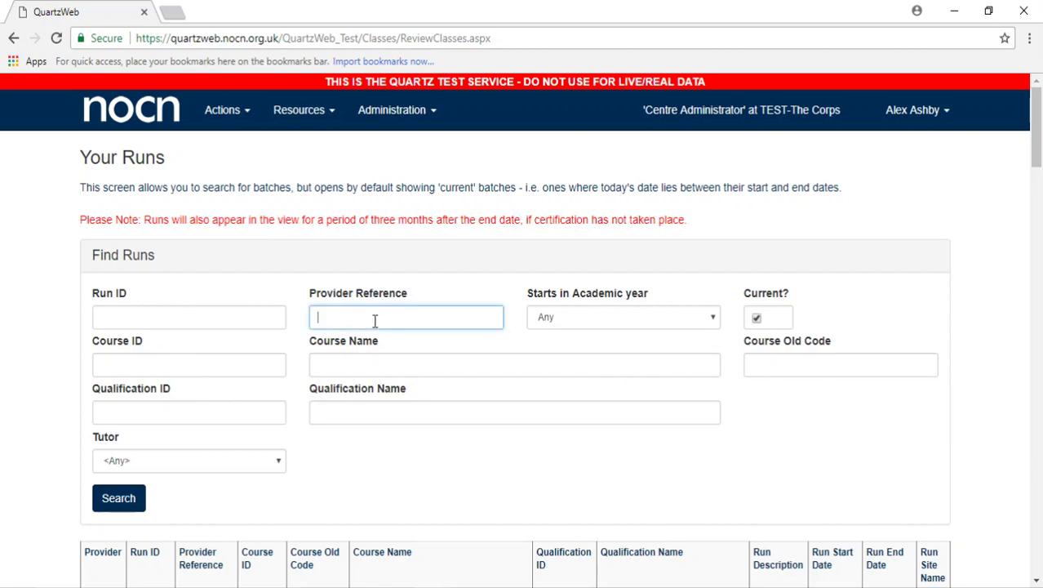
pyautogui.write('der')
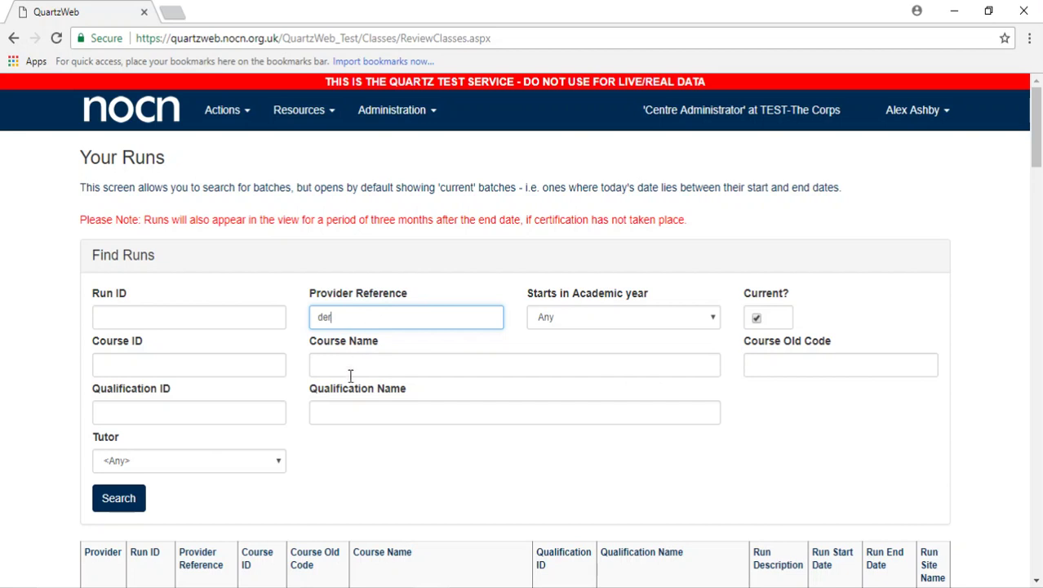
pyautogui.click(116, 503)
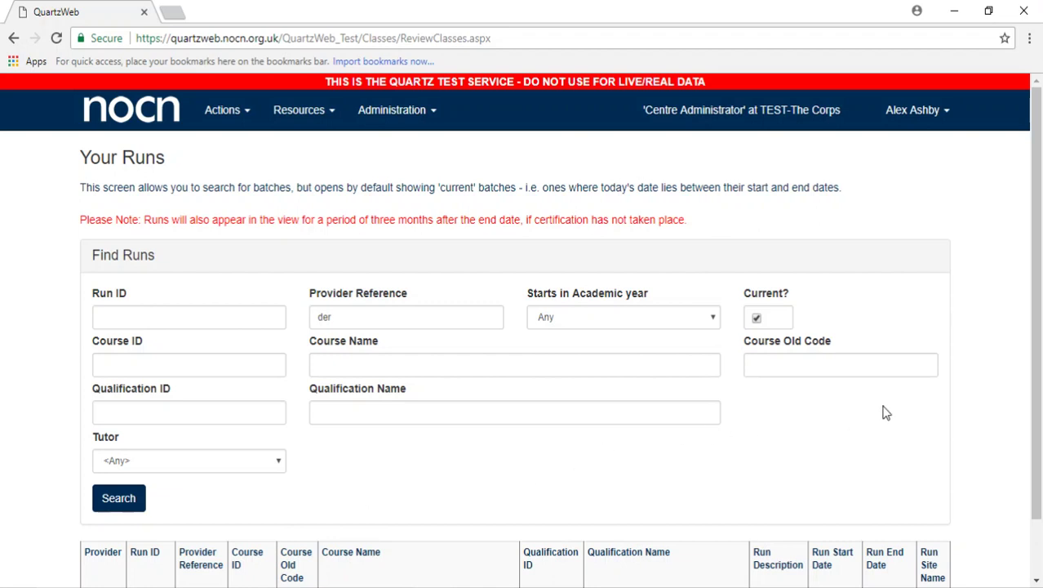
pyautogui.scroll(-2, 971, 401)
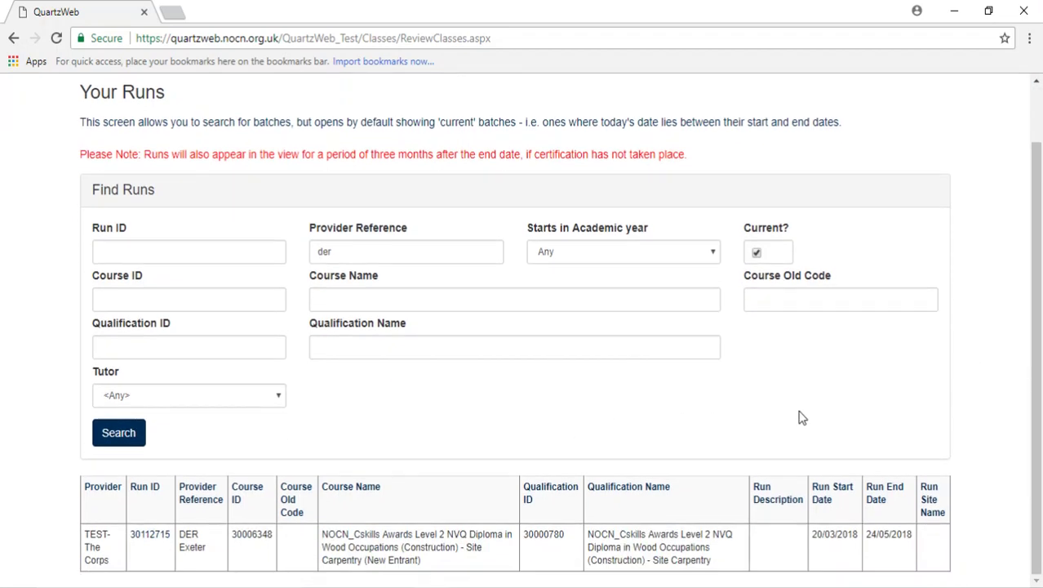
# Step: Open the run with provider reference DER Exeter and review its details and learner registrations
pyautogui.click(162, 539)
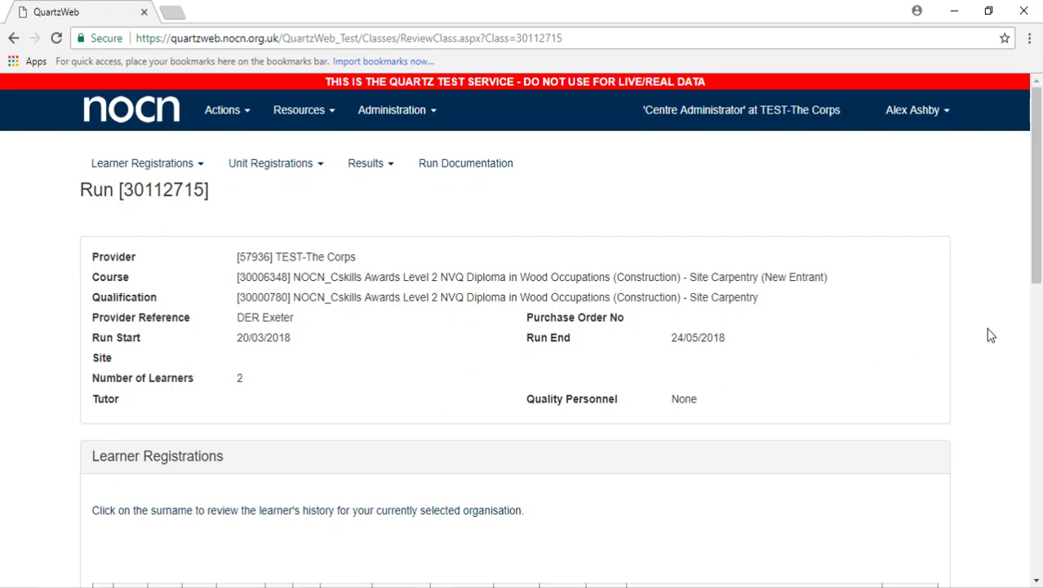
pyautogui.scroll(-1, 979, 326)
pyautogui.scroll(-1, 978, 333)
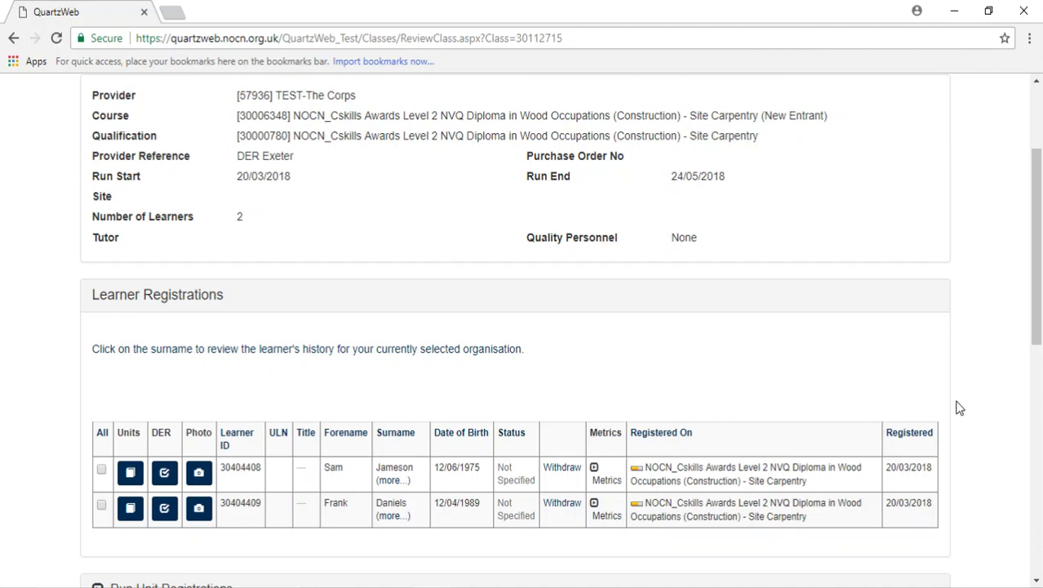
pyautogui.scroll(1, 960, 408)
pyautogui.scroll(1, 957, 407)
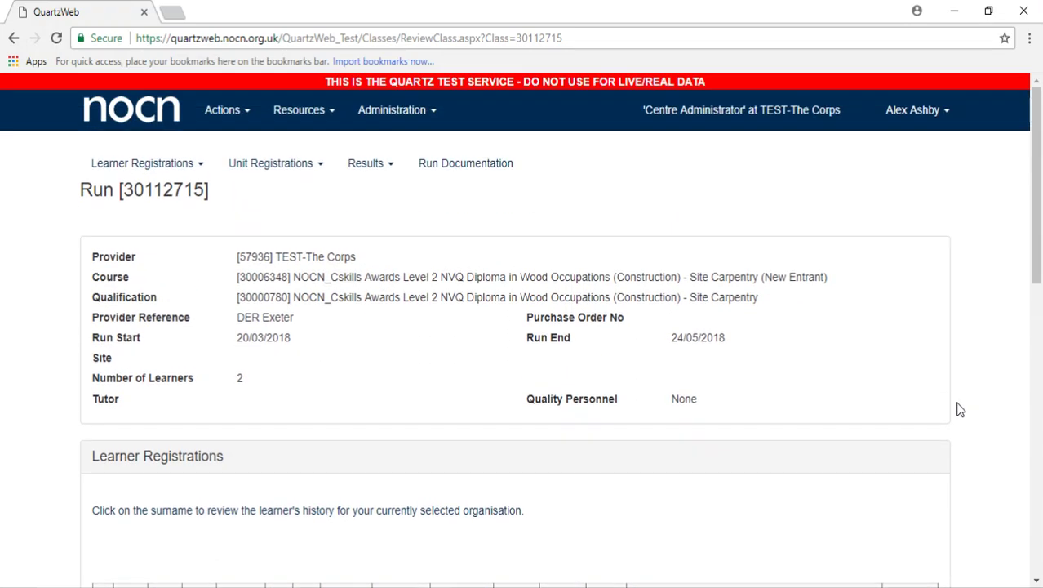
# Step: Start direct entry of results by unit for this run and choose unit OUU399, Installing Second Fixing Components in the Workplace
pyautogui.click(360, 179)
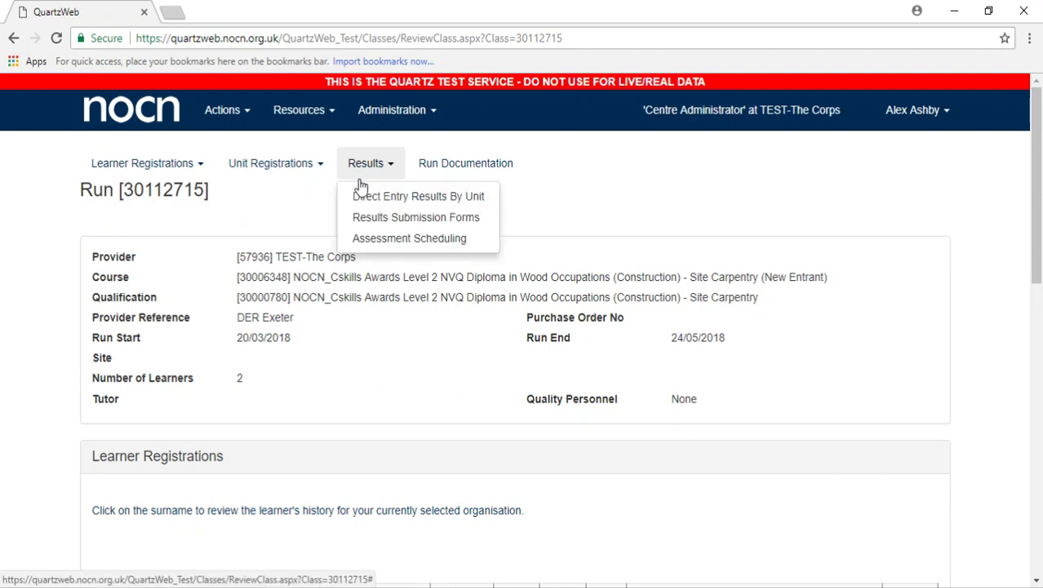
pyautogui.click(372, 200)
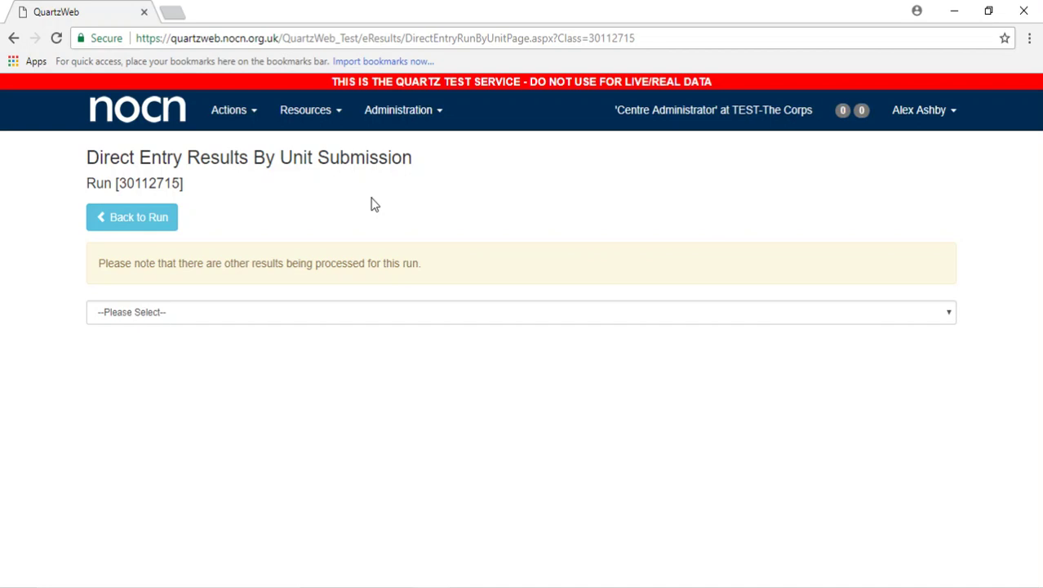
pyautogui.click(950, 315)
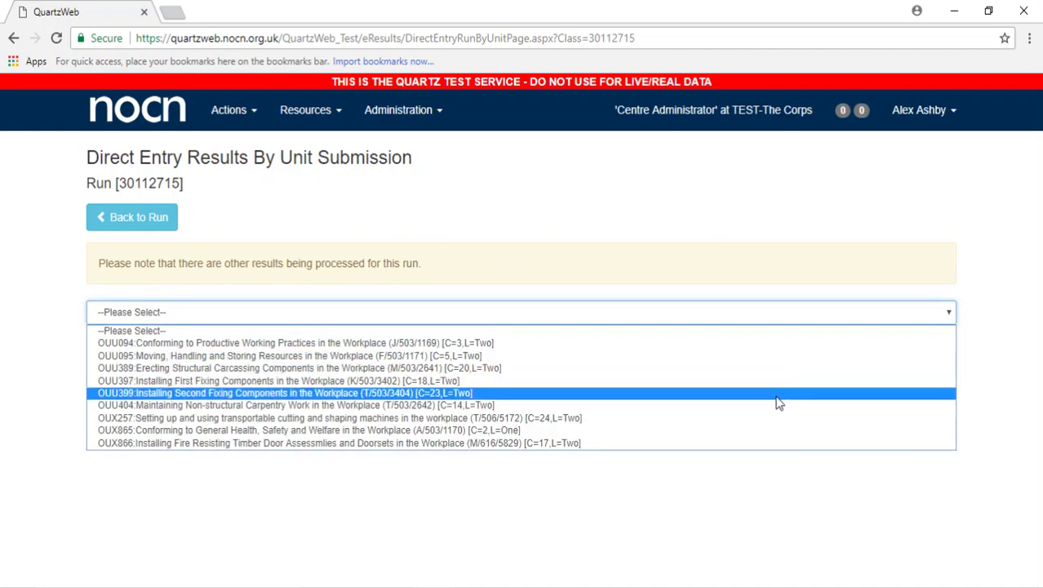
pyautogui.click(778, 403)
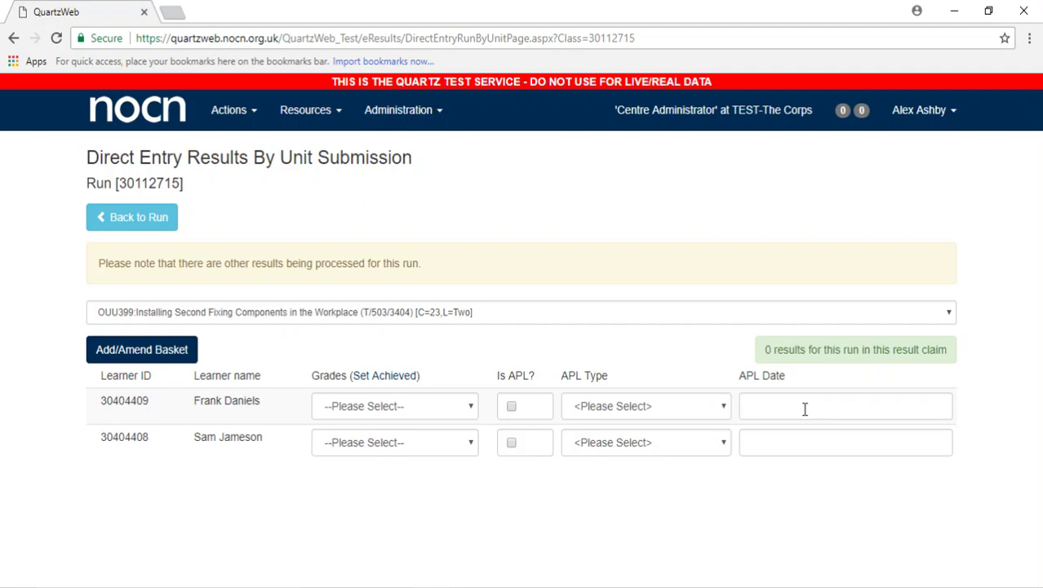
# Step: Mark all learners on the unit as Achieved and add their results to the basket
pyautogui.click(465, 449)
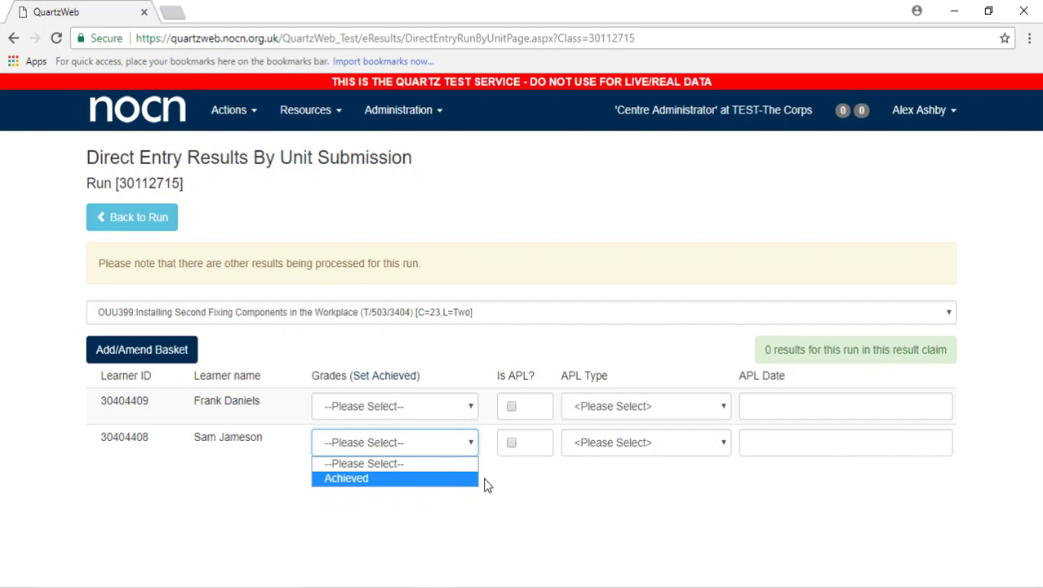
pyautogui.click(522, 492)
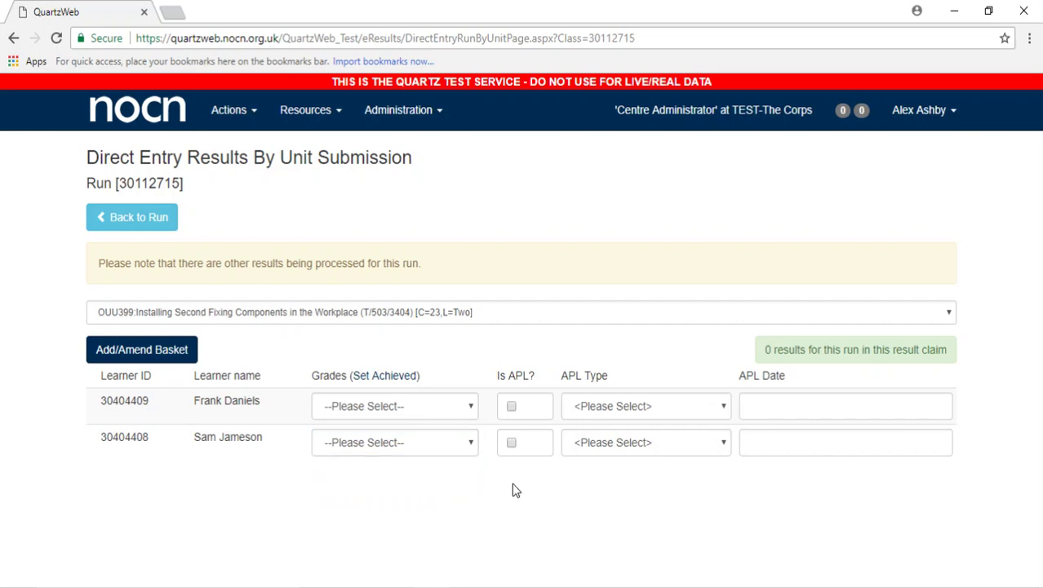
pyautogui.click(387, 377)
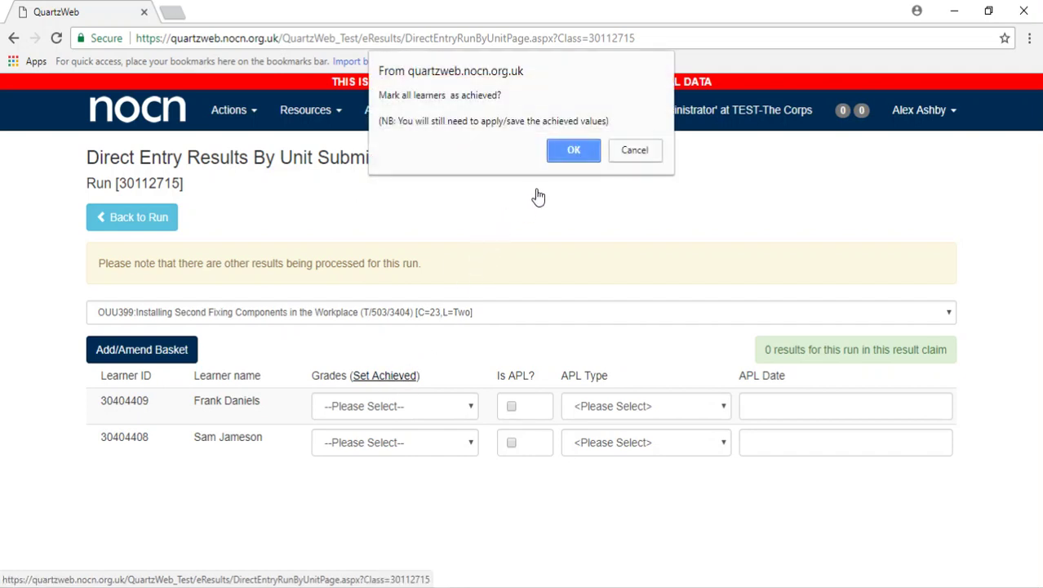
pyautogui.click(571, 151)
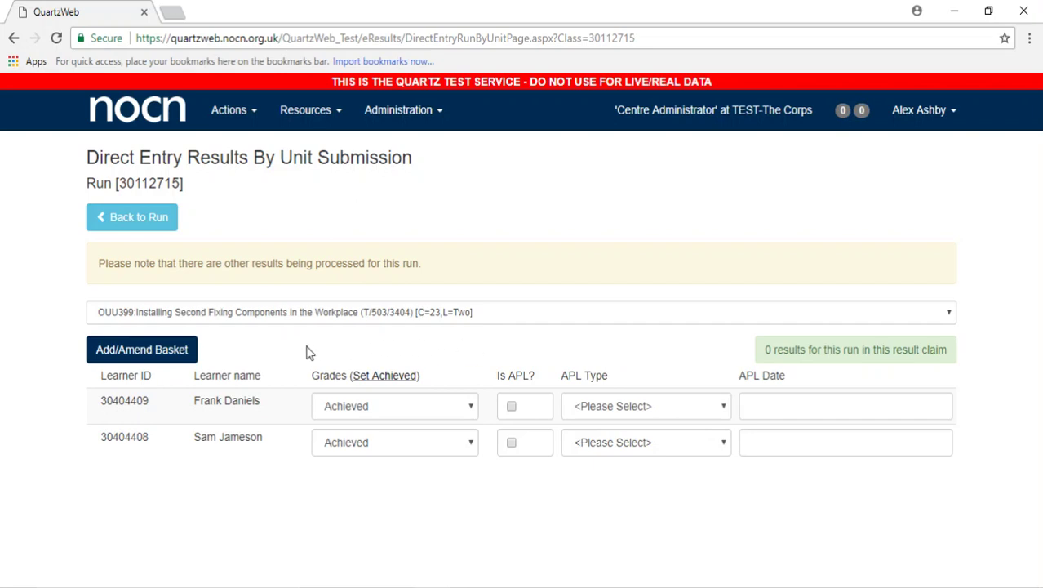
pyautogui.click(141, 360)
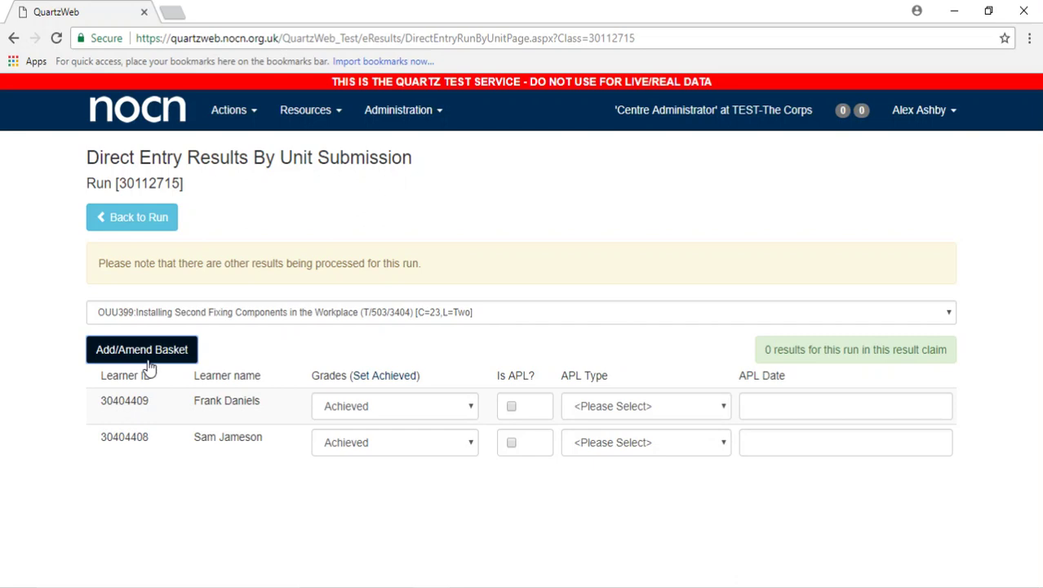
pyautogui.click(150, 367)
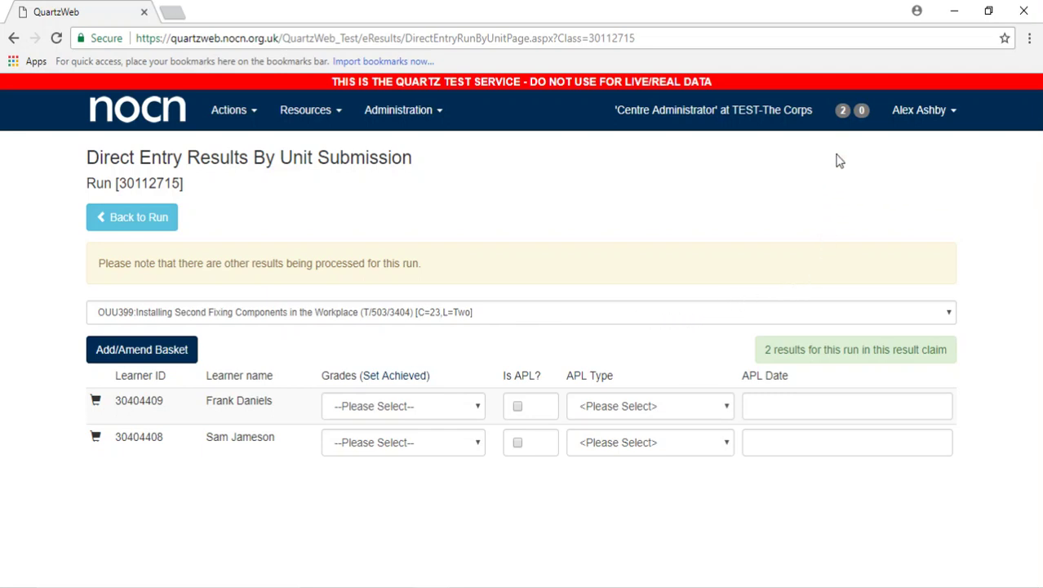
# Step: Open the result claim basket, submit all its results and confirm the submission
pyautogui.moveTo(844, 122)
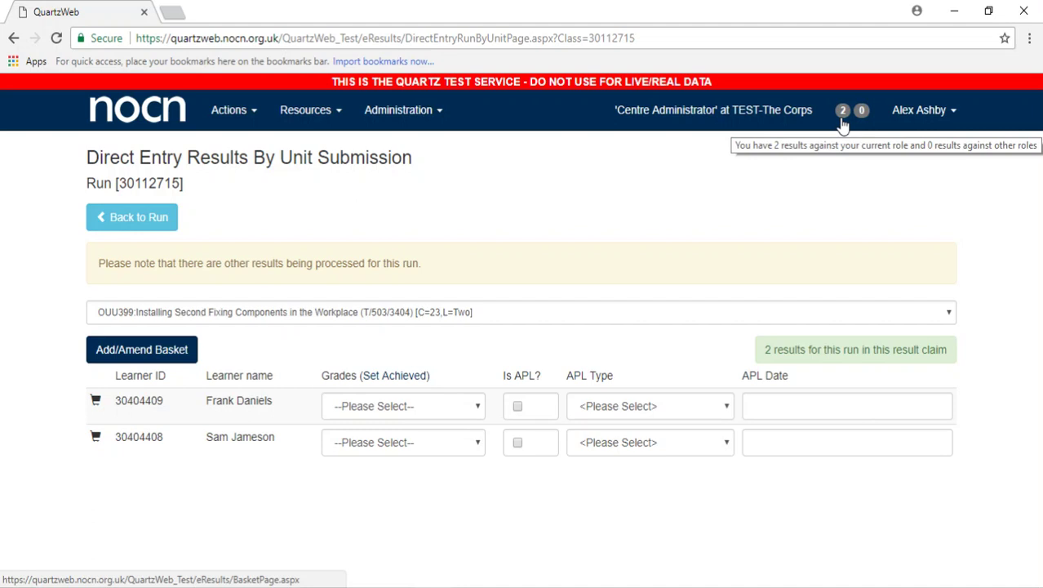
pyautogui.click(843, 123)
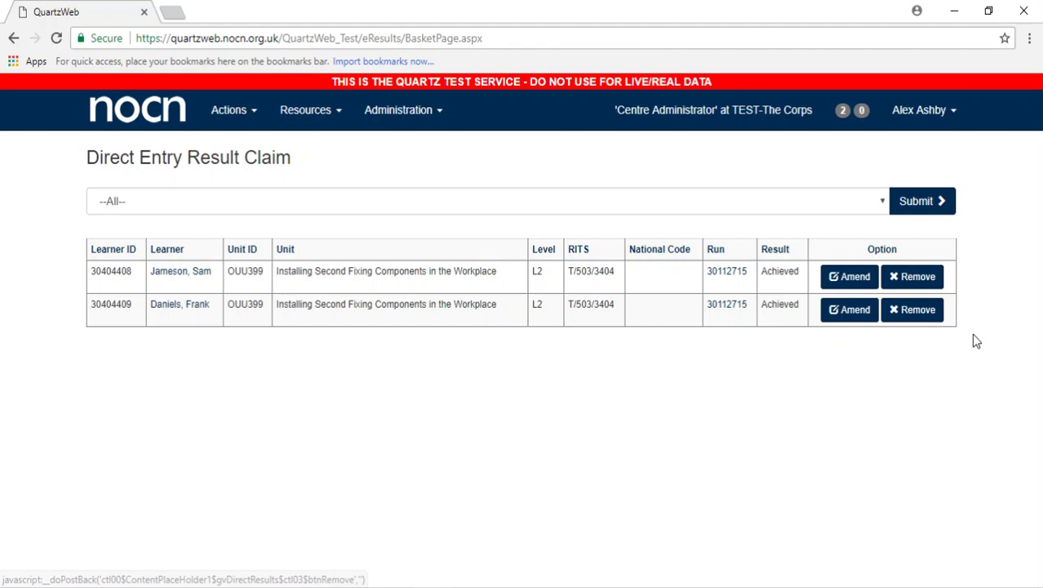
pyautogui.click(926, 209)
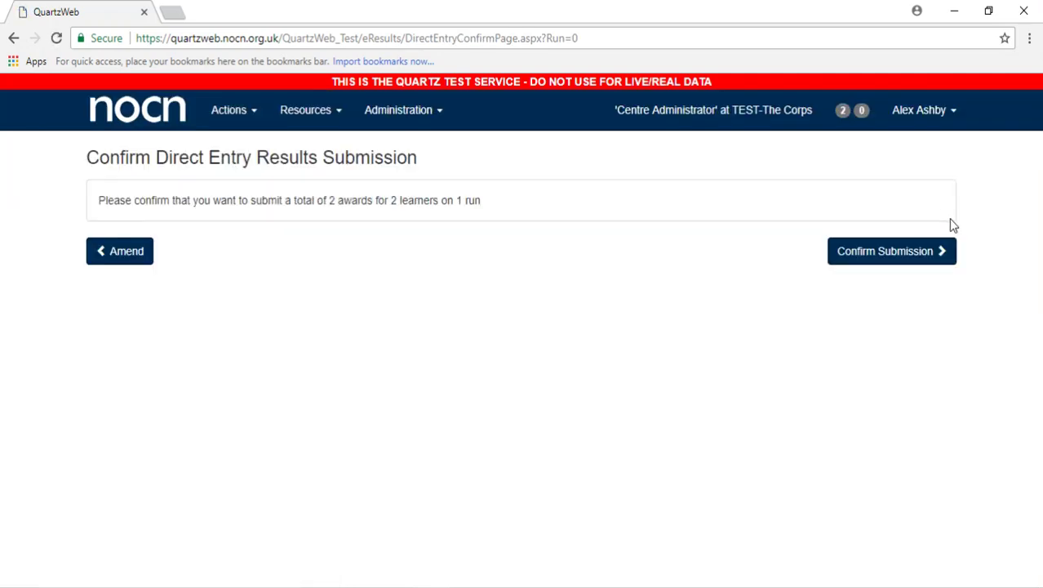
pyautogui.click(908, 256)
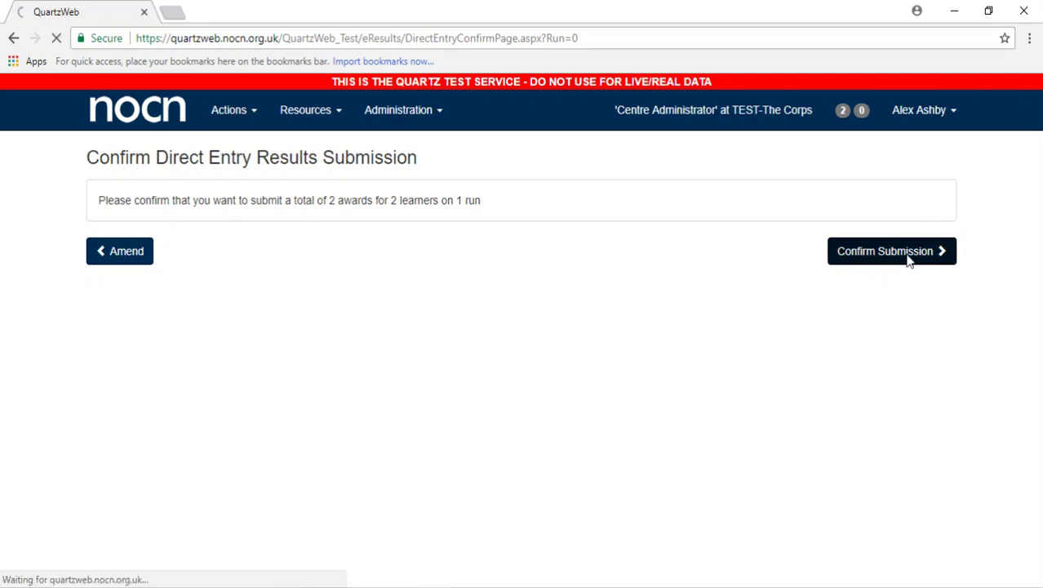